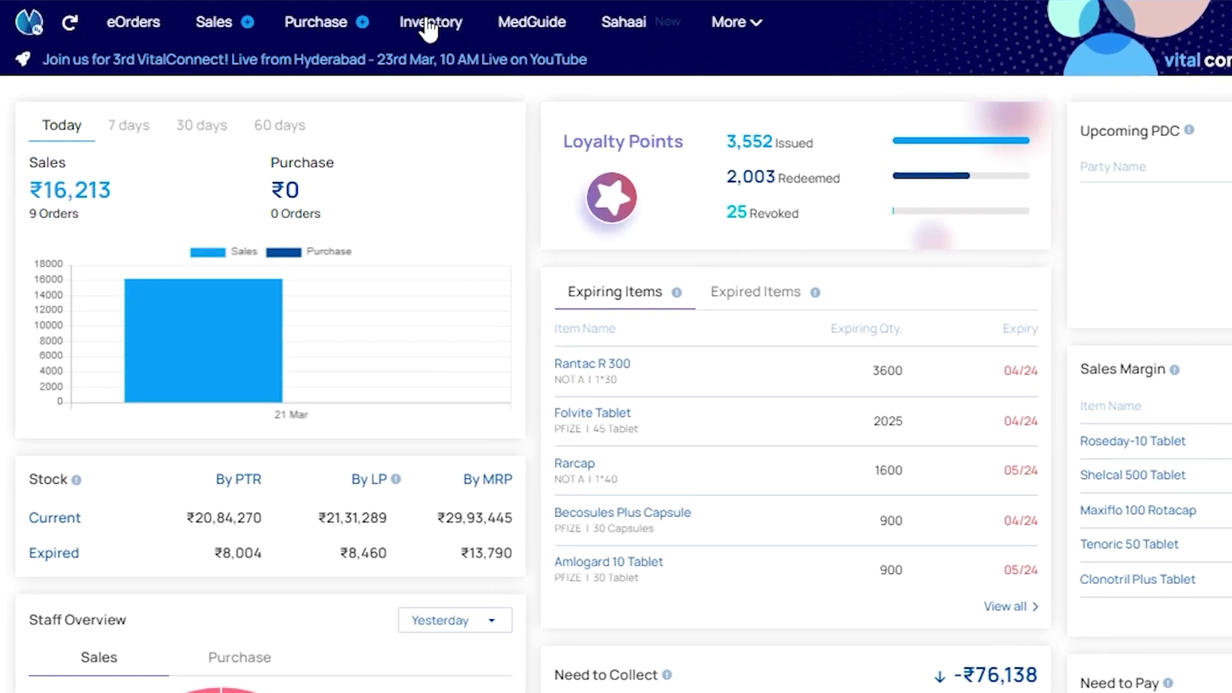
Step: Start an opening stock entry in the inventory, search for "Eno" and choose Enocard-0.4 Injection (0.4ml)
click(429, 29)
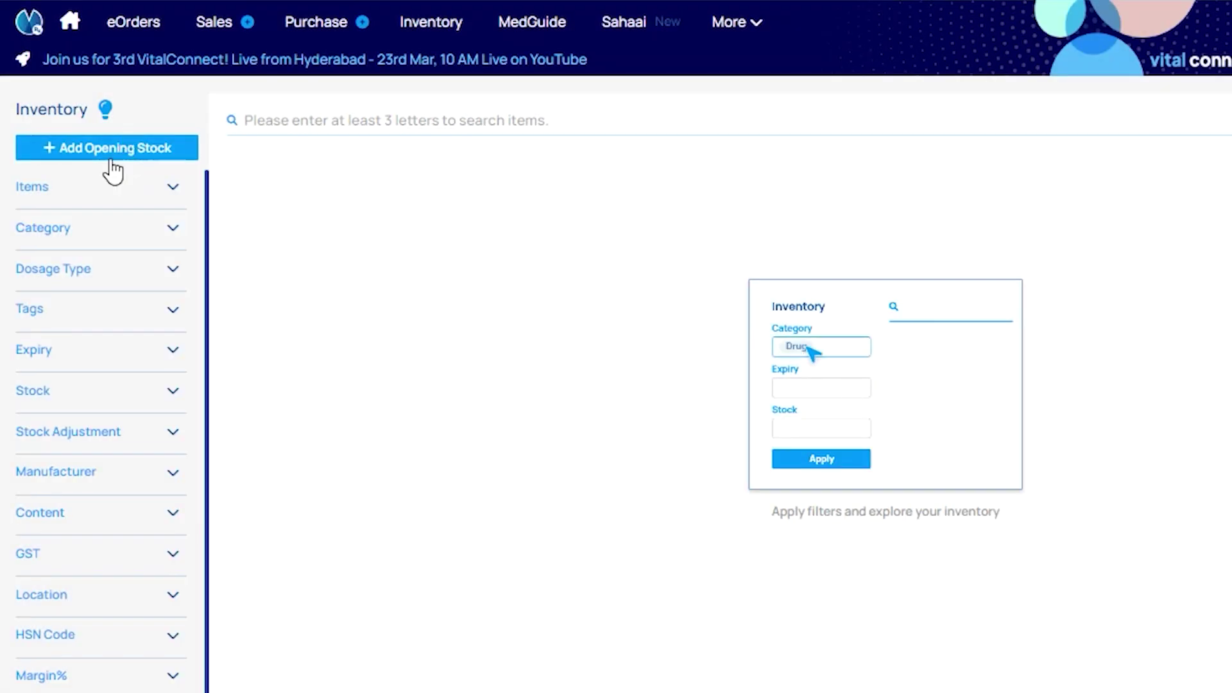
click(121, 154)
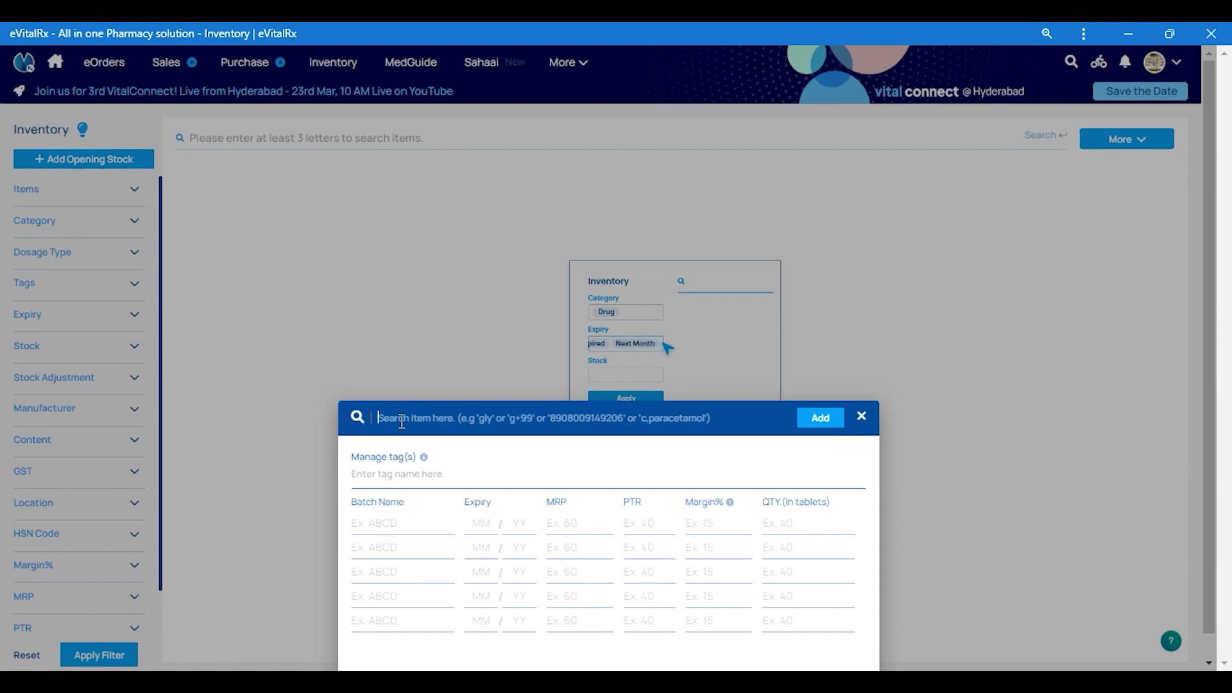
text(Eno)
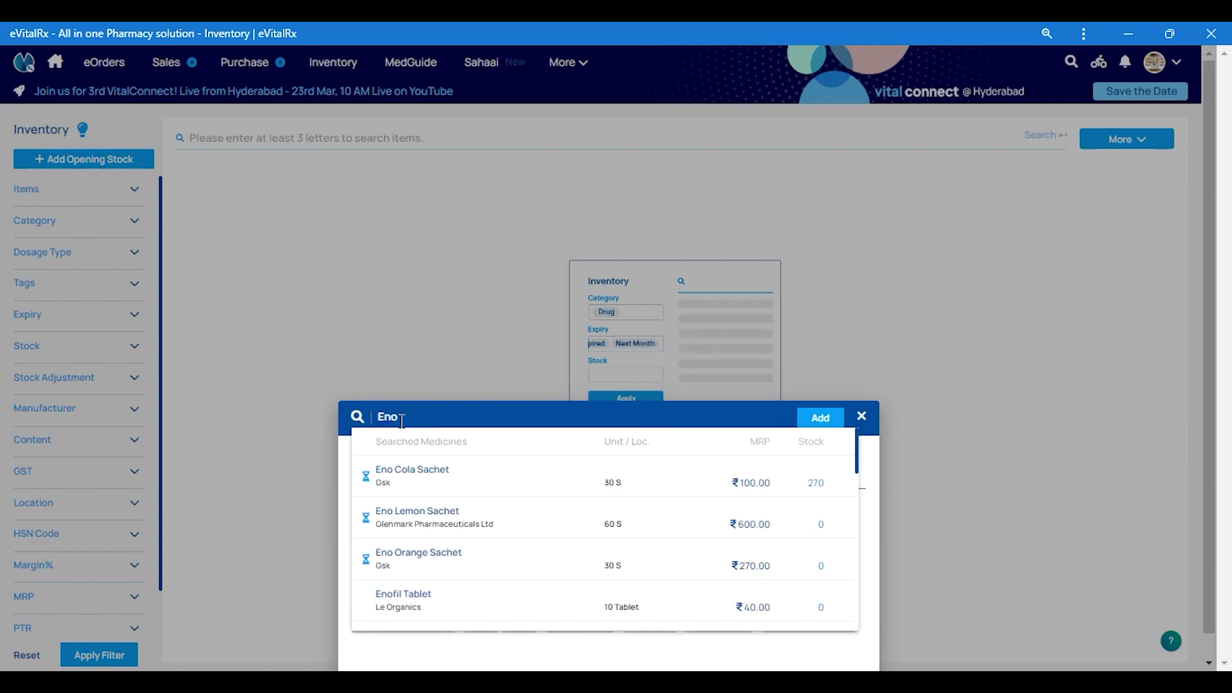
scroll(449, 472, down, 2)
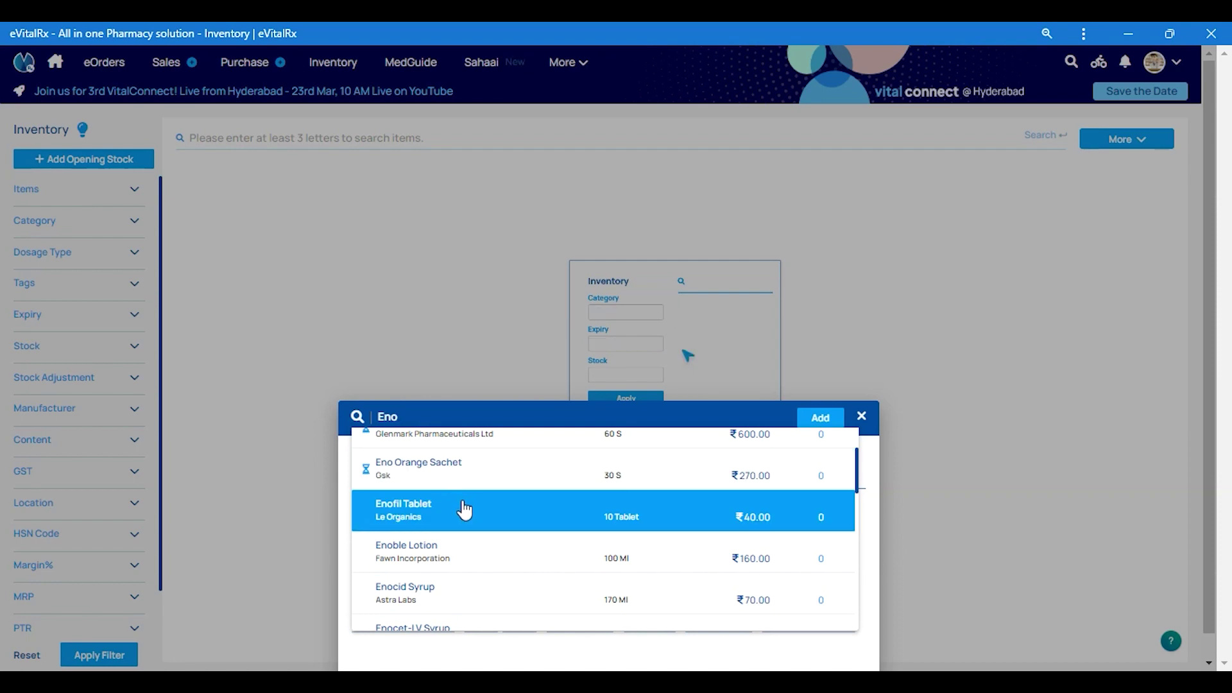
scroll(464, 510, down, 5)
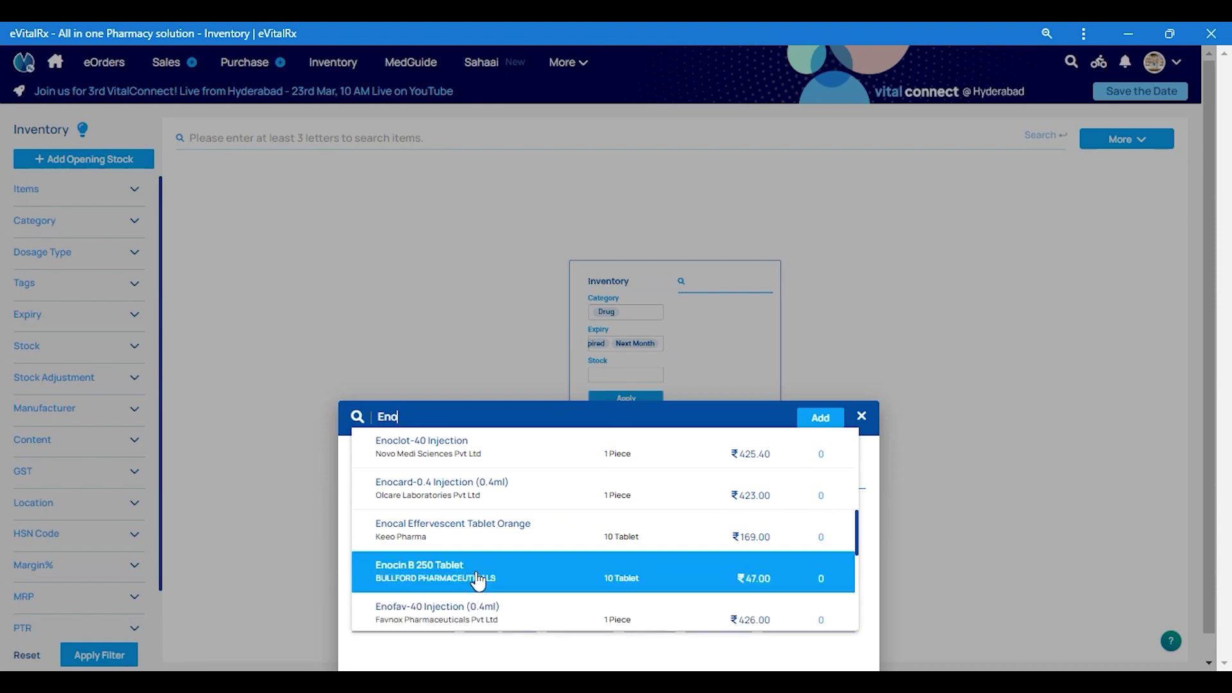
click(465, 498)
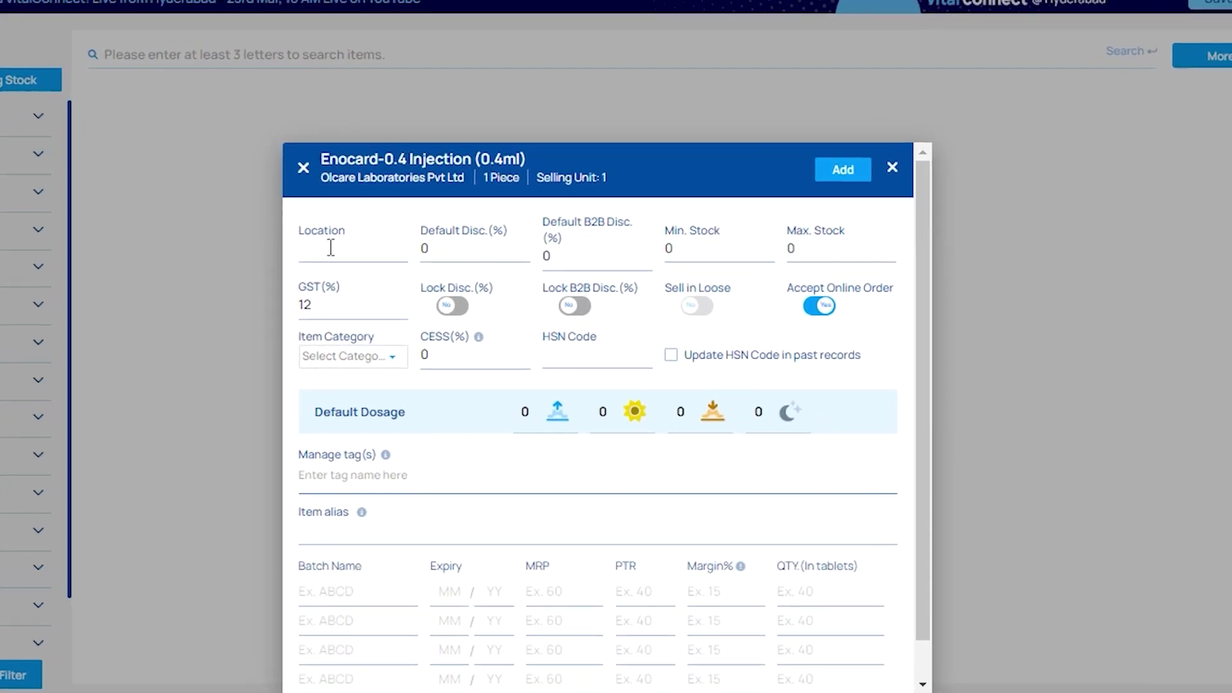
Step: Set the item's location to RACK1, default discount to 5%, minimum stock to 10 and maximum stock to 20
text(RACK1)
key(Tab)
text(5)
key(Tab)
click(709, 242)
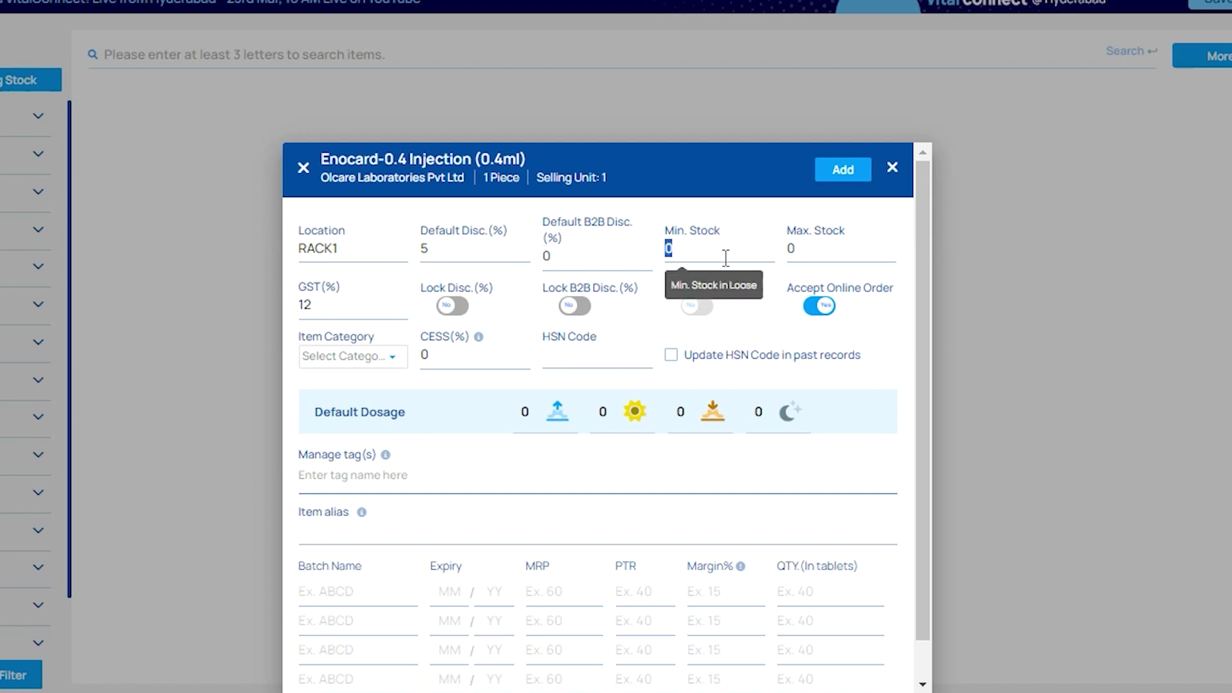
text(10)
key(Tab)
text(20)
key(Tab)
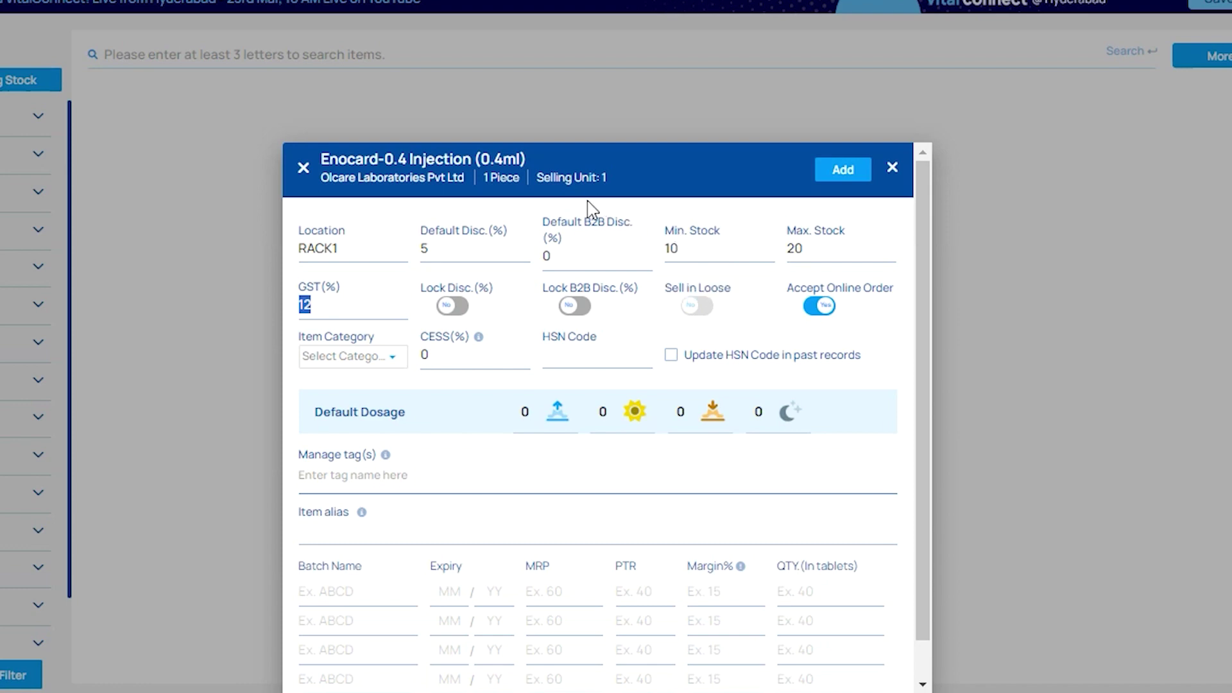
Step: Assign the Surgical item category to Enocard-0.4 Injection
click(375, 362)
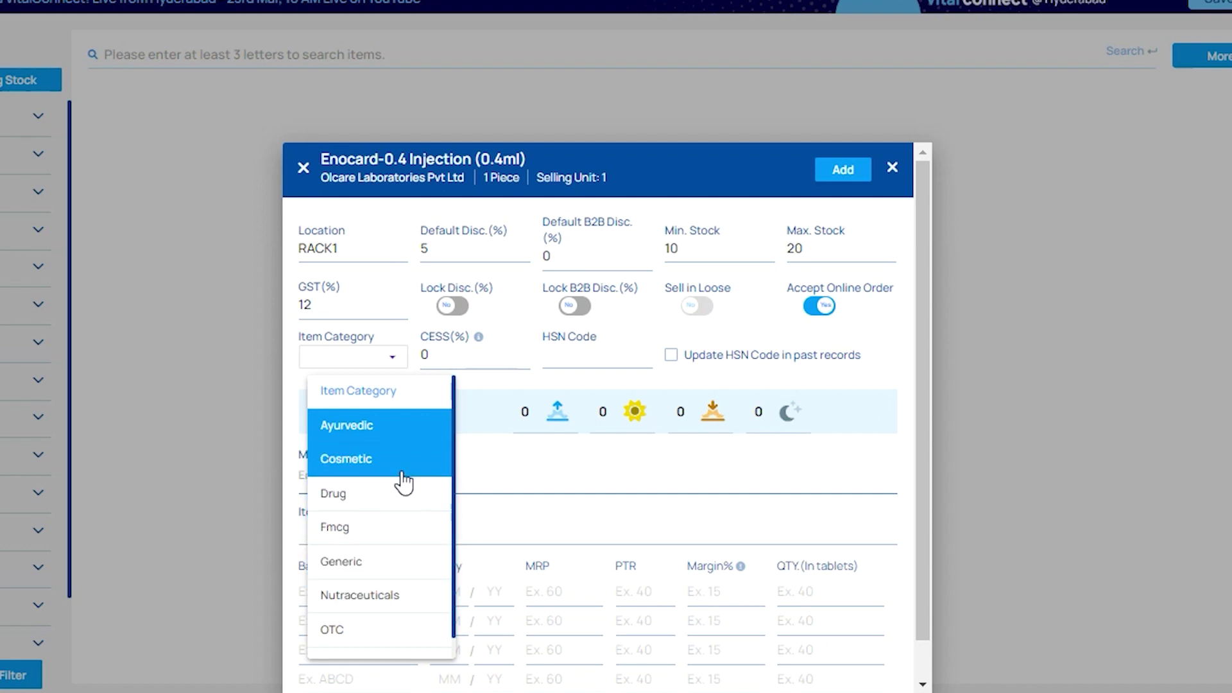
scroll(395, 510, down, 1)
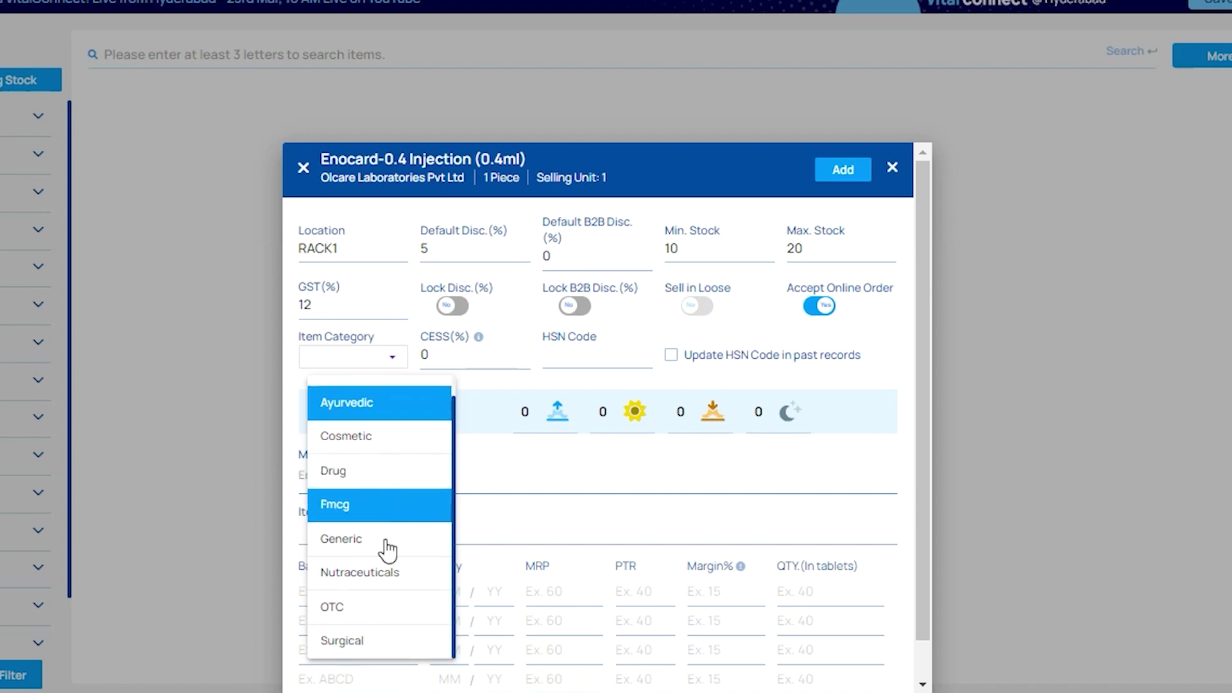
click(380, 649)
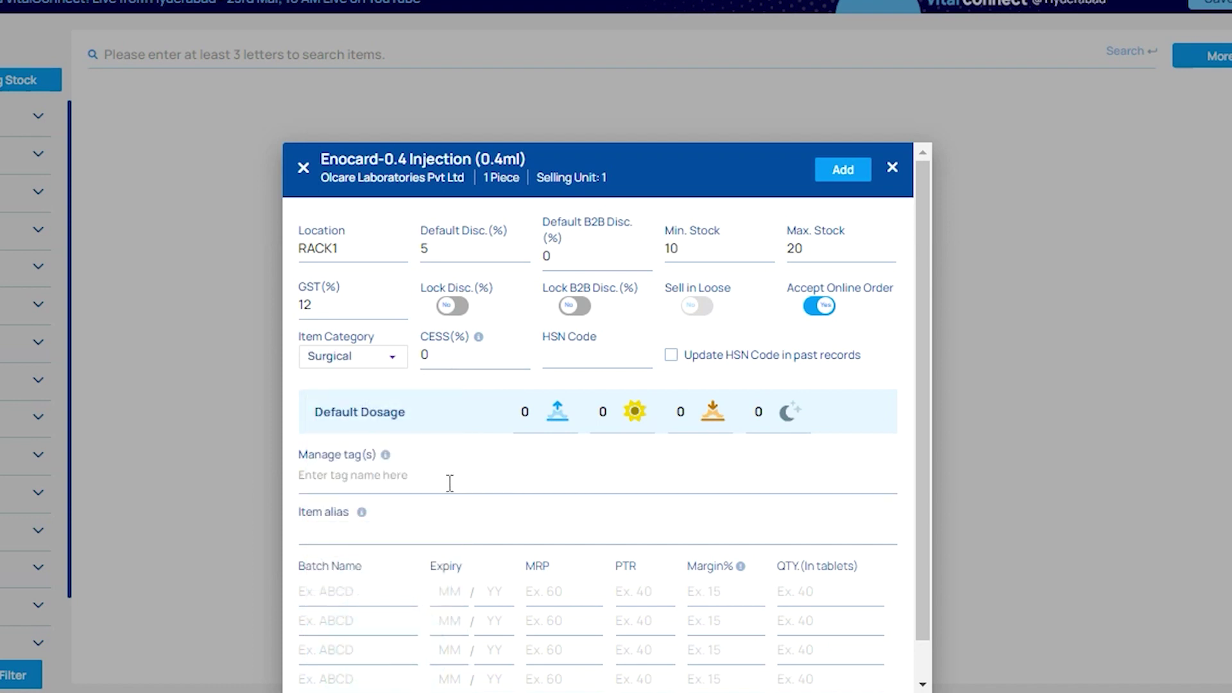
Step: Enter the tag "injection" and the item alias "ENO" for the injection
click(385, 482)
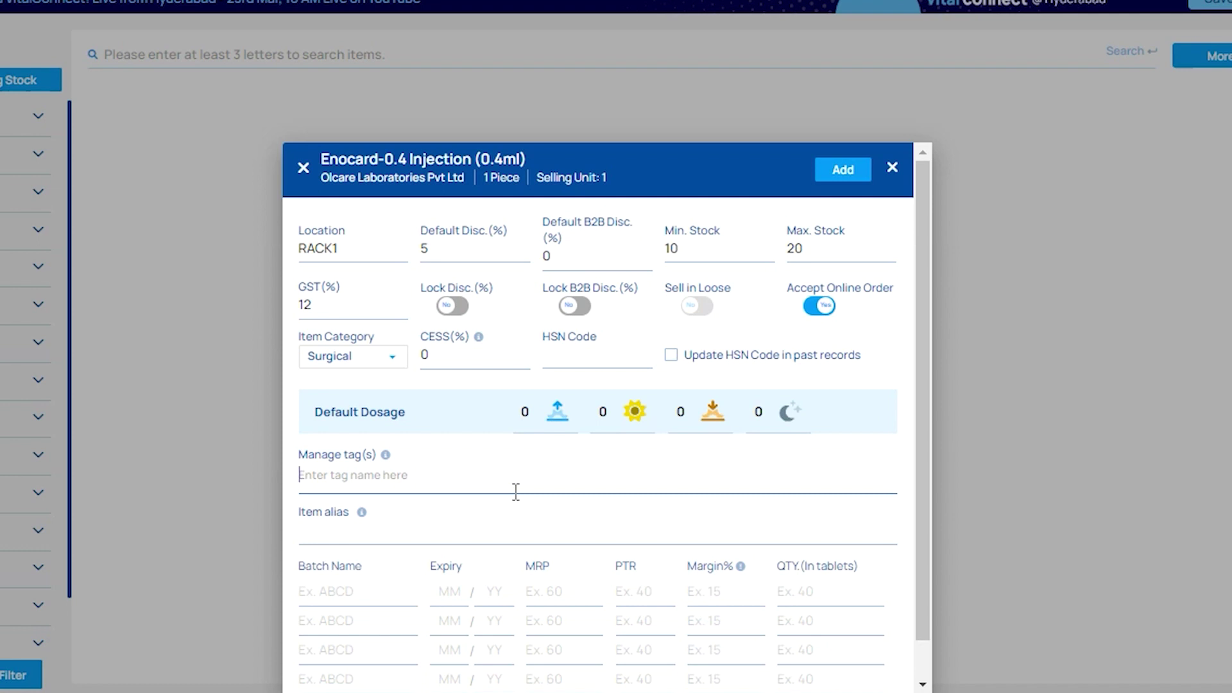
text(injection)
mouse_move(326, 525)
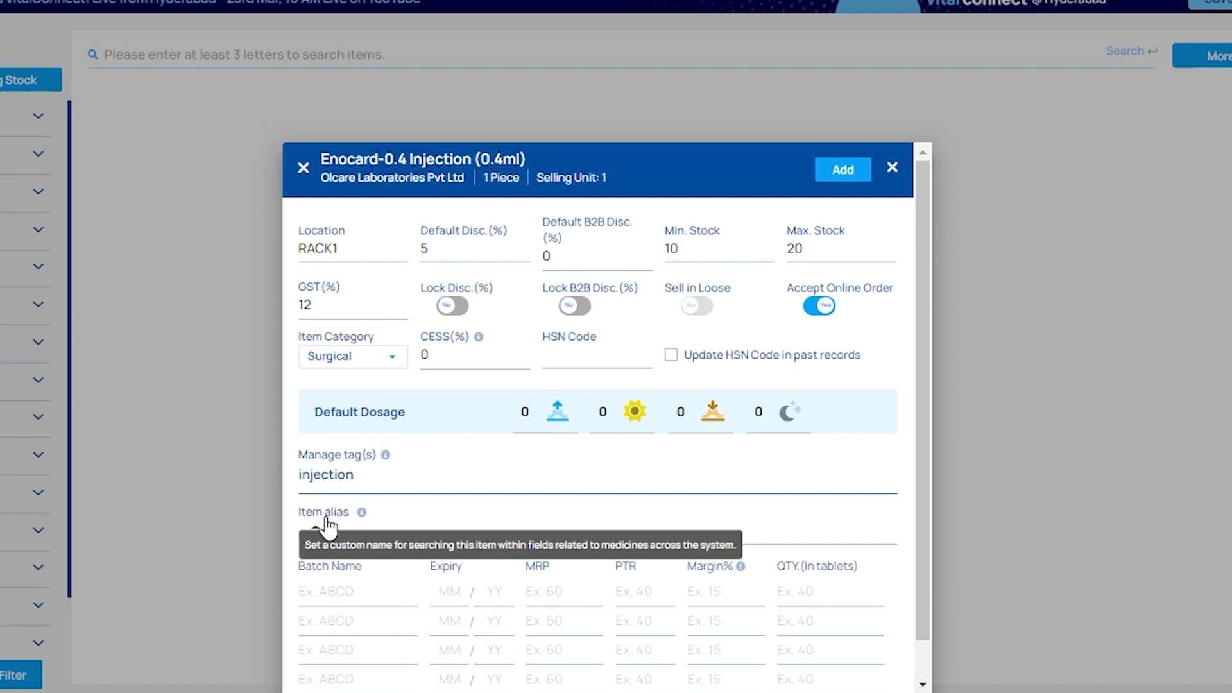
click(331, 528)
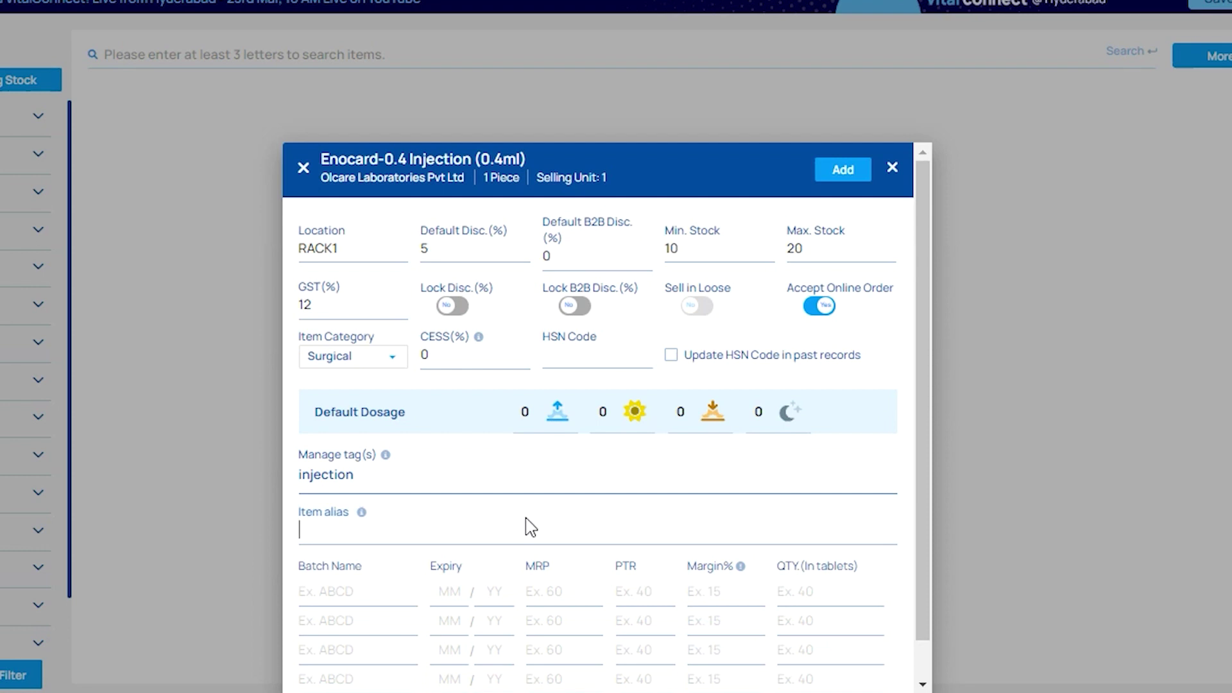
text(ENO)
Step: Enter batch XYZ with expiry 4/25, MRP 50, margin 20% and quantity 10, and add the item to stock
click(346, 591)
text(XYZ)
text(425)
text(50)
key(Tab)
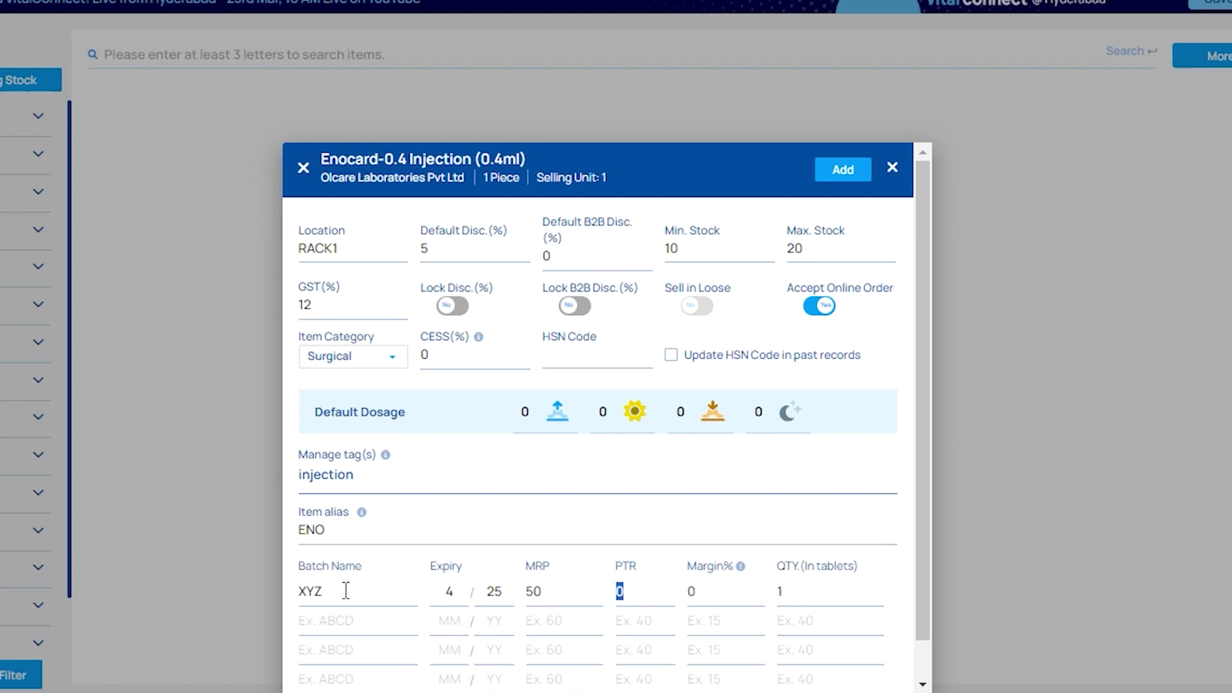
click(712, 600)
text(20)
key(Tab)
text(10)
click(843, 169)
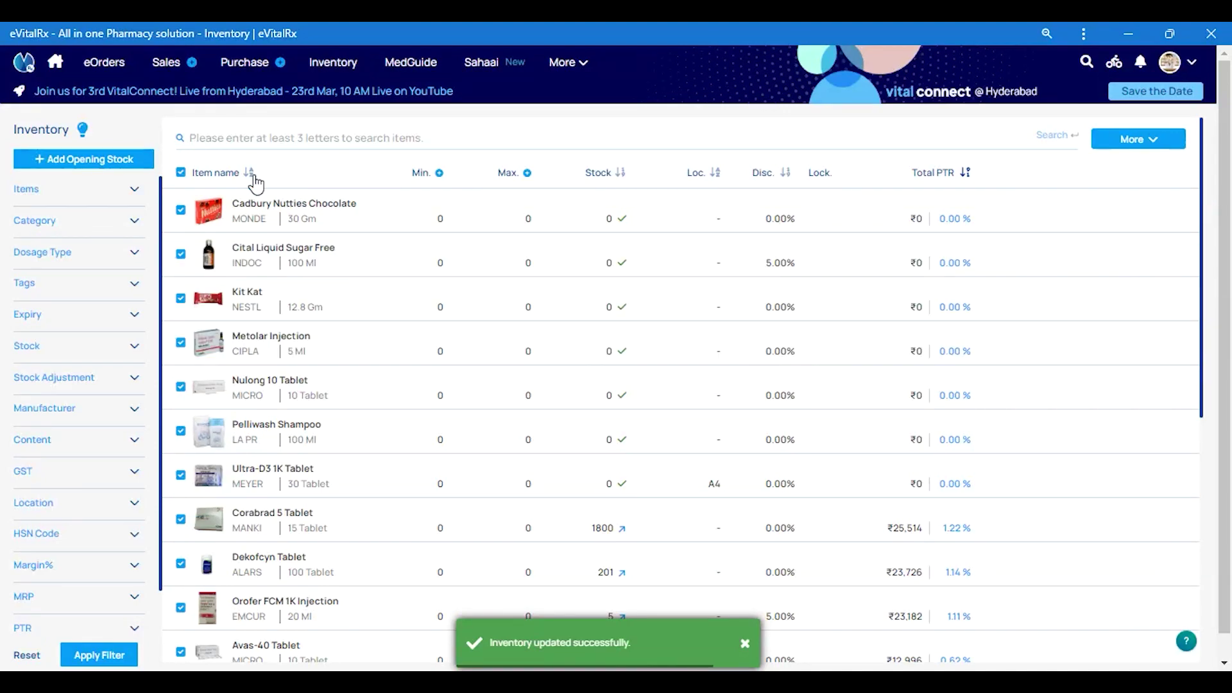
Step: Search the inventory for "ENO" and filter the list to Only Newly Added Items
click(266, 143)
text(ENO)
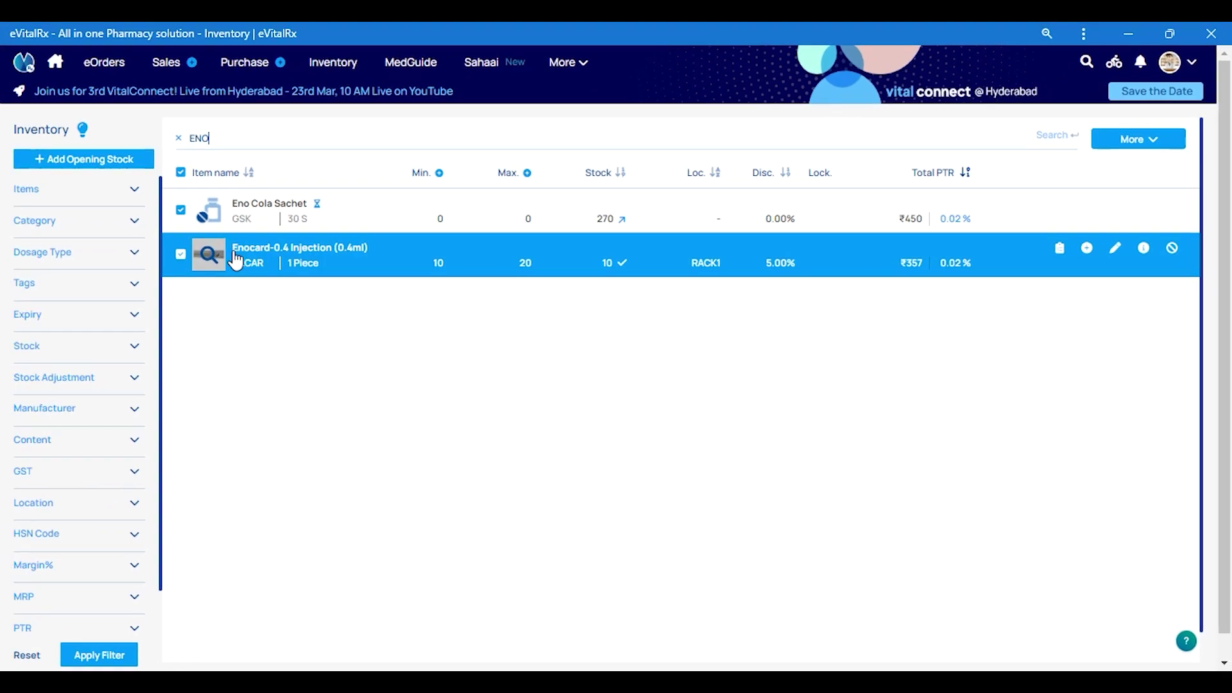
click(132, 190)
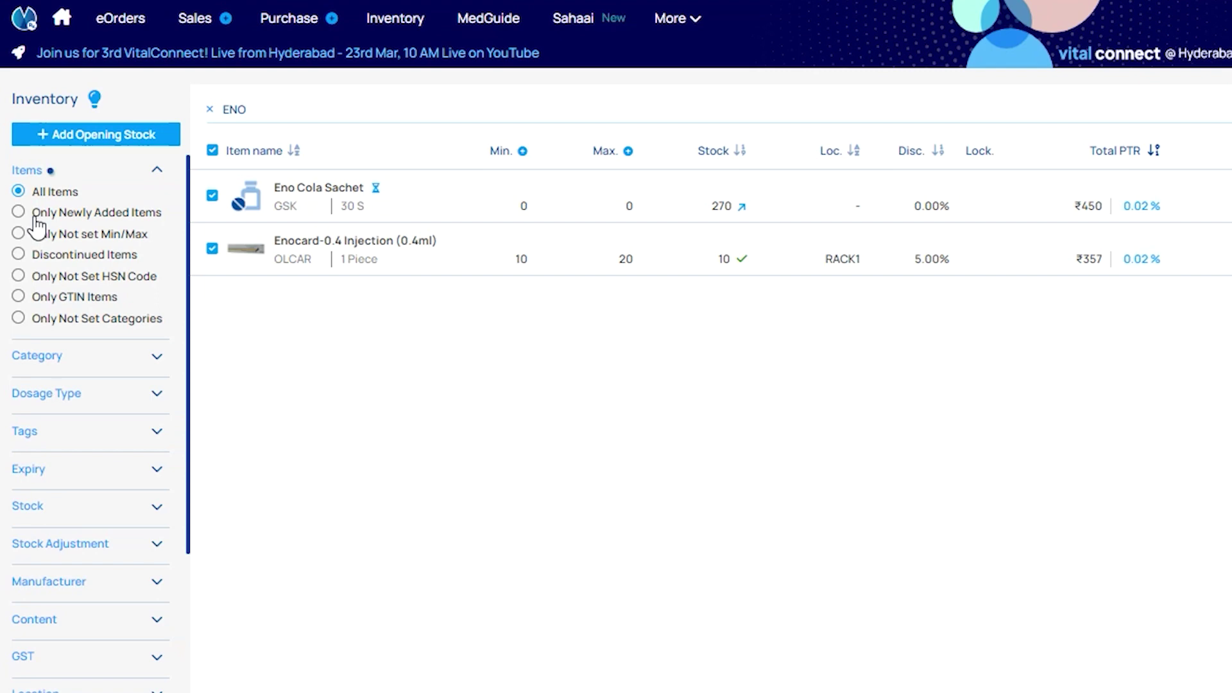
click(36, 218)
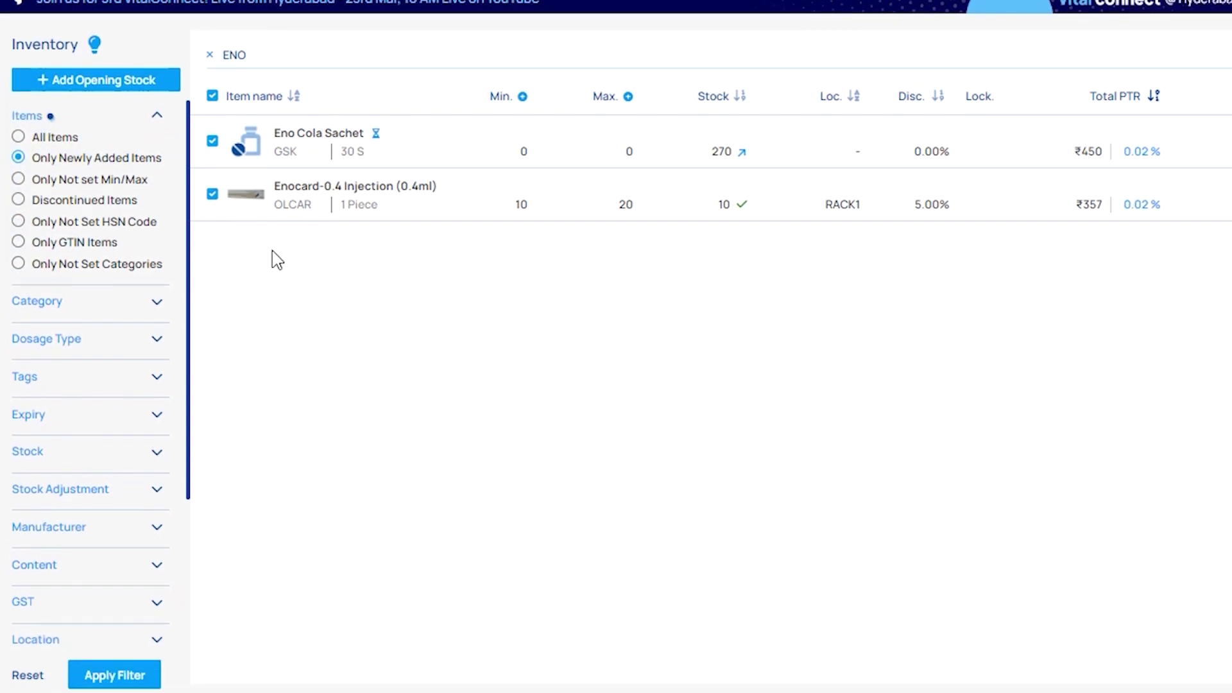
click(118, 675)
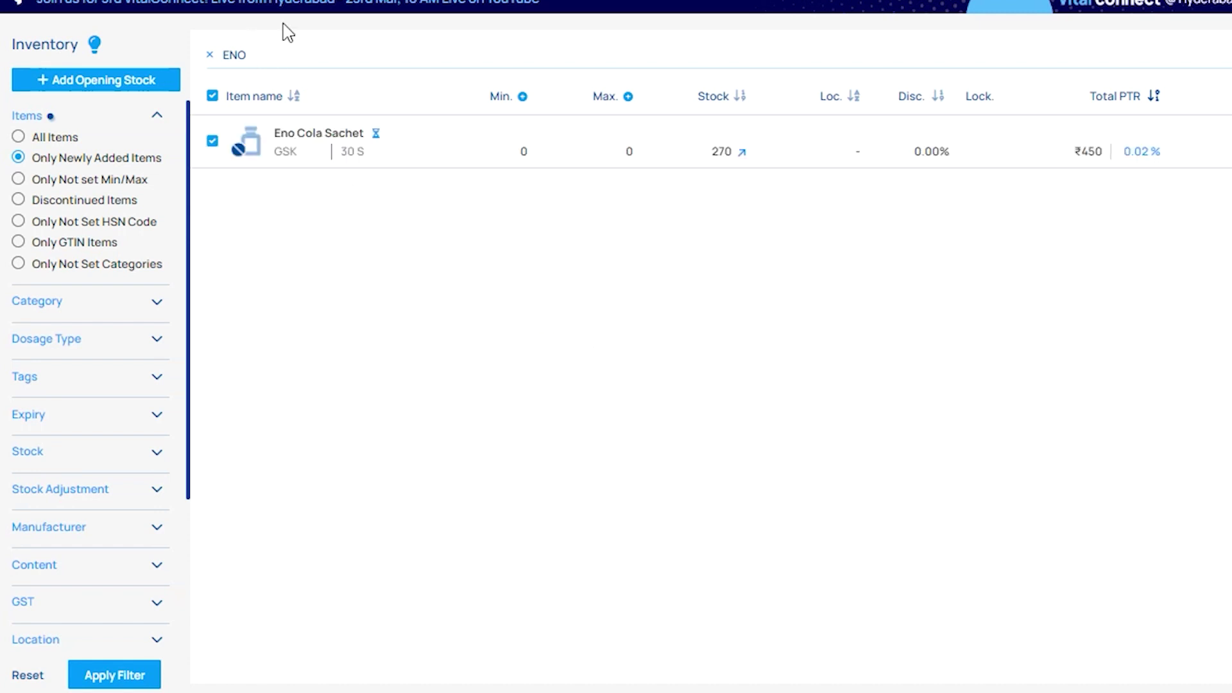
Step: Clear the ENO search, reapply the newly added items filter and review the mapping suggestions for Dapanorm-M 10 Mg
double_click(243, 54)
key(BackSpace)
click(134, 675)
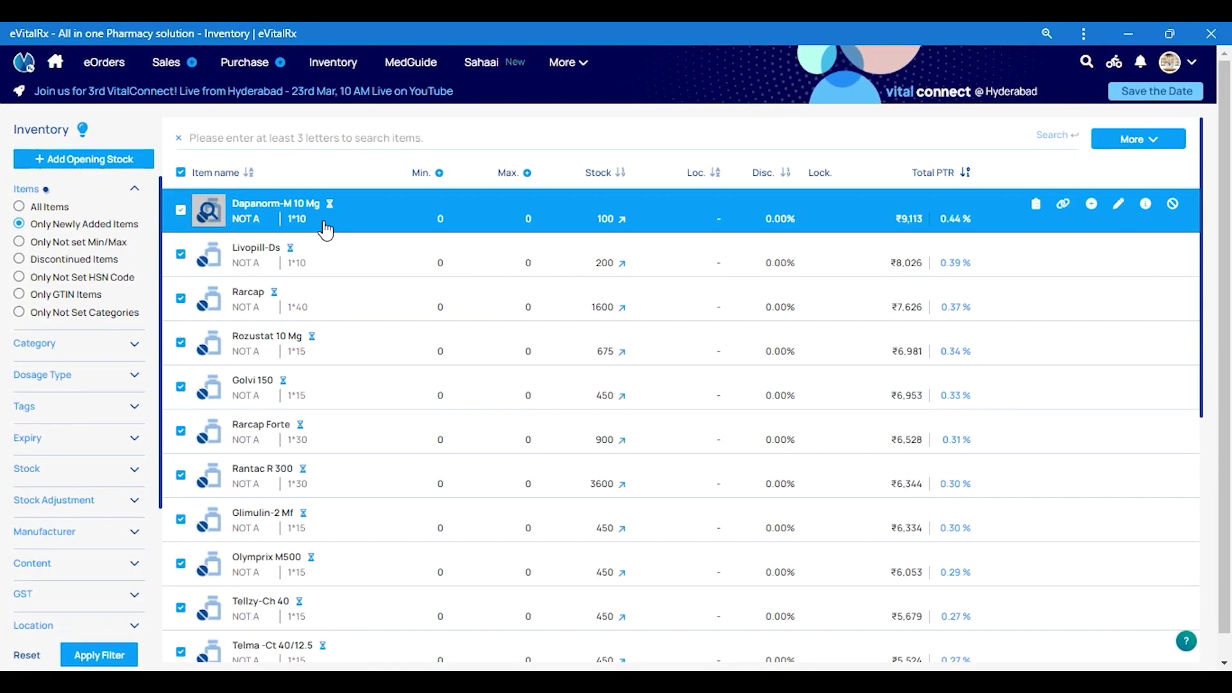
click(1057, 206)
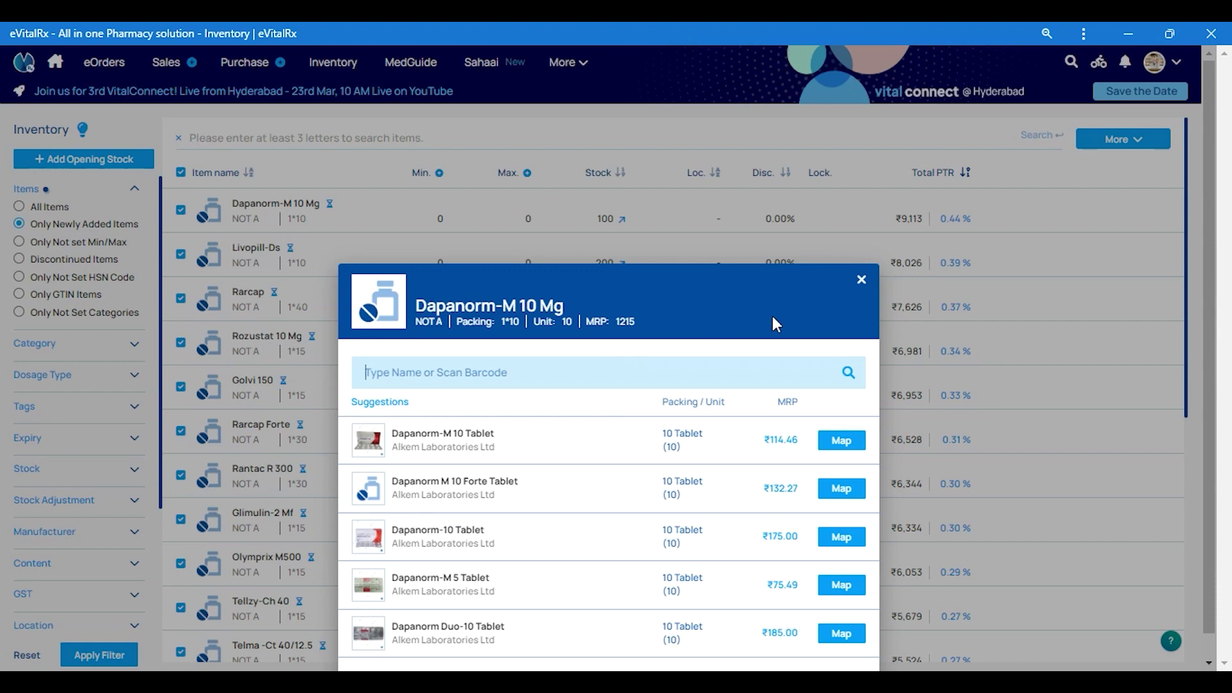
click(862, 279)
Step: Examine the Category and Dosage Type filter options for the inventory list
click(109, 356)
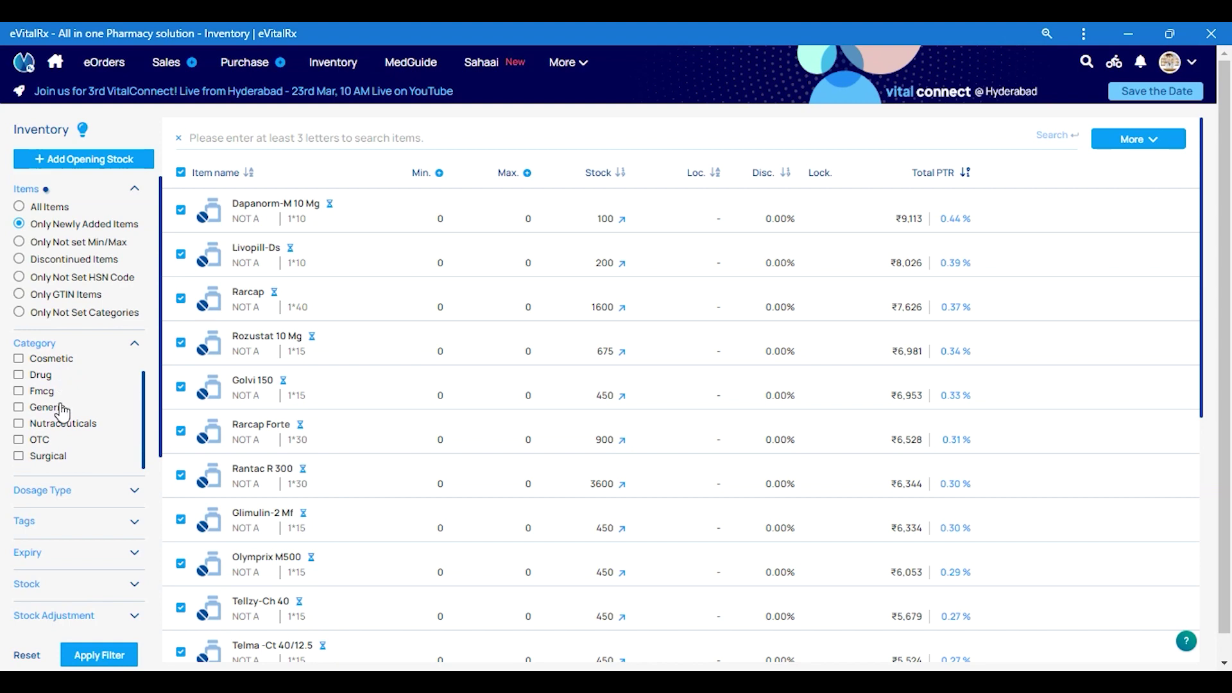
scroll(64, 411, up, 1)
scroll(67, 417, down, 1)
click(90, 499)
scroll(106, 449, down, 3)
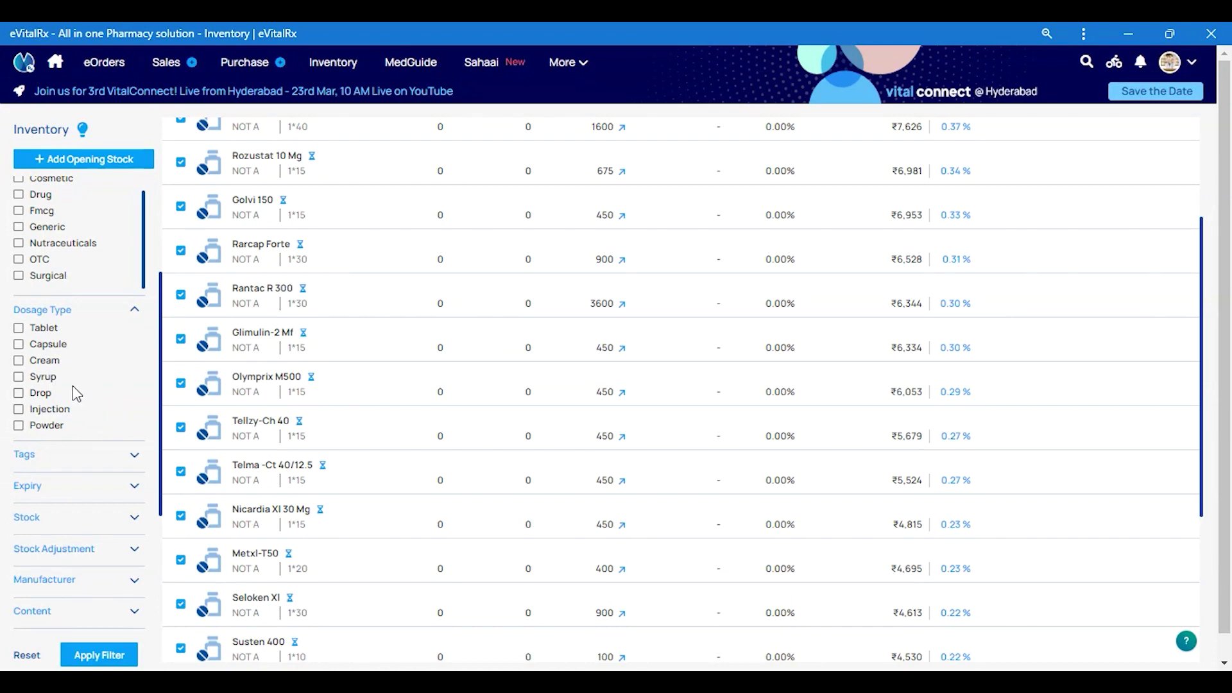
scroll(68, 396, down, 2)
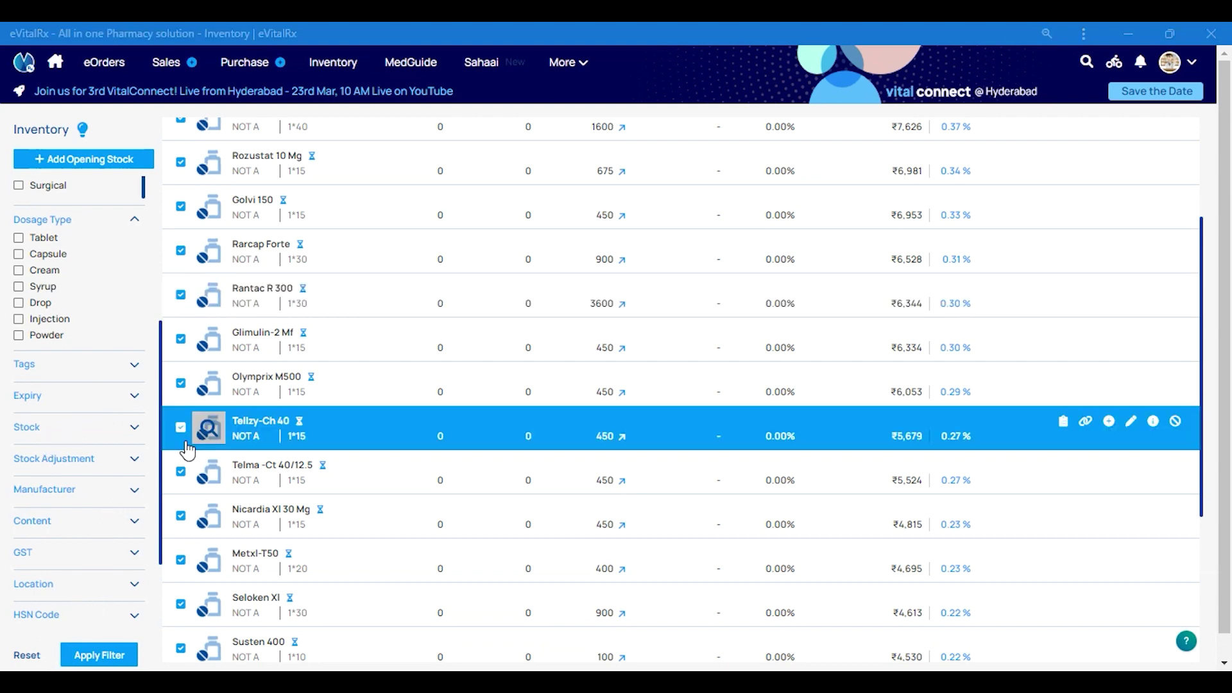
Step: Filter the newly added items by an expiry of Next 3 Month
click(62, 400)
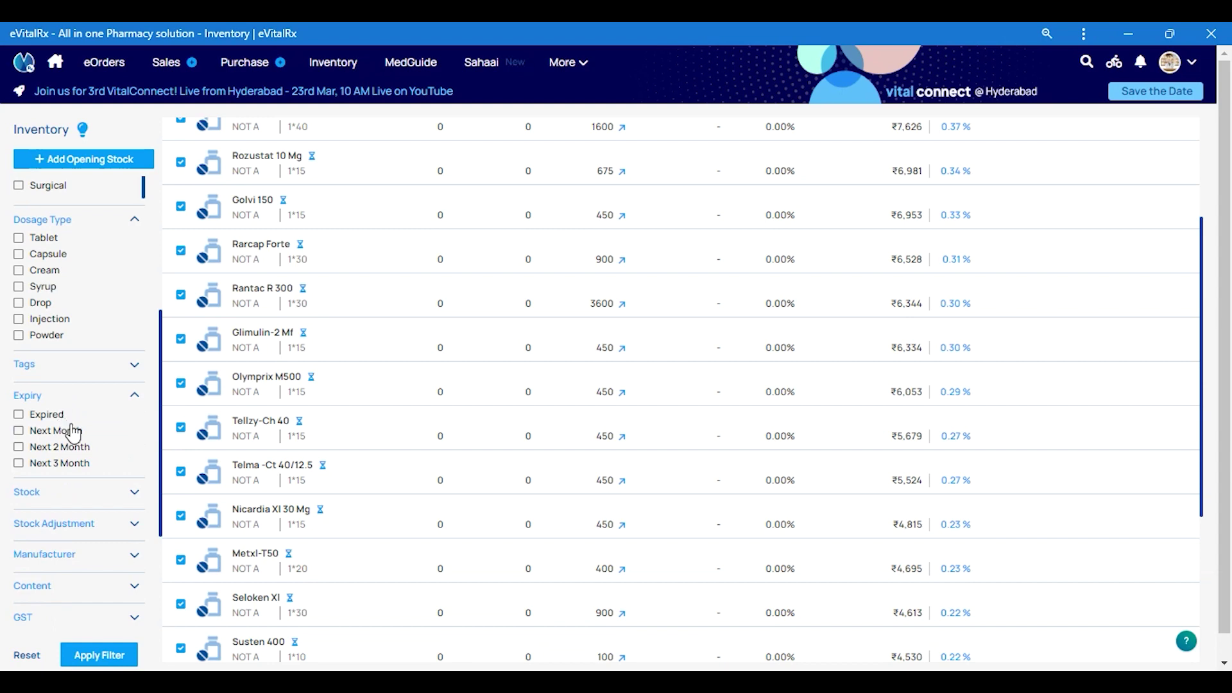
scroll(72, 430, down, 2)
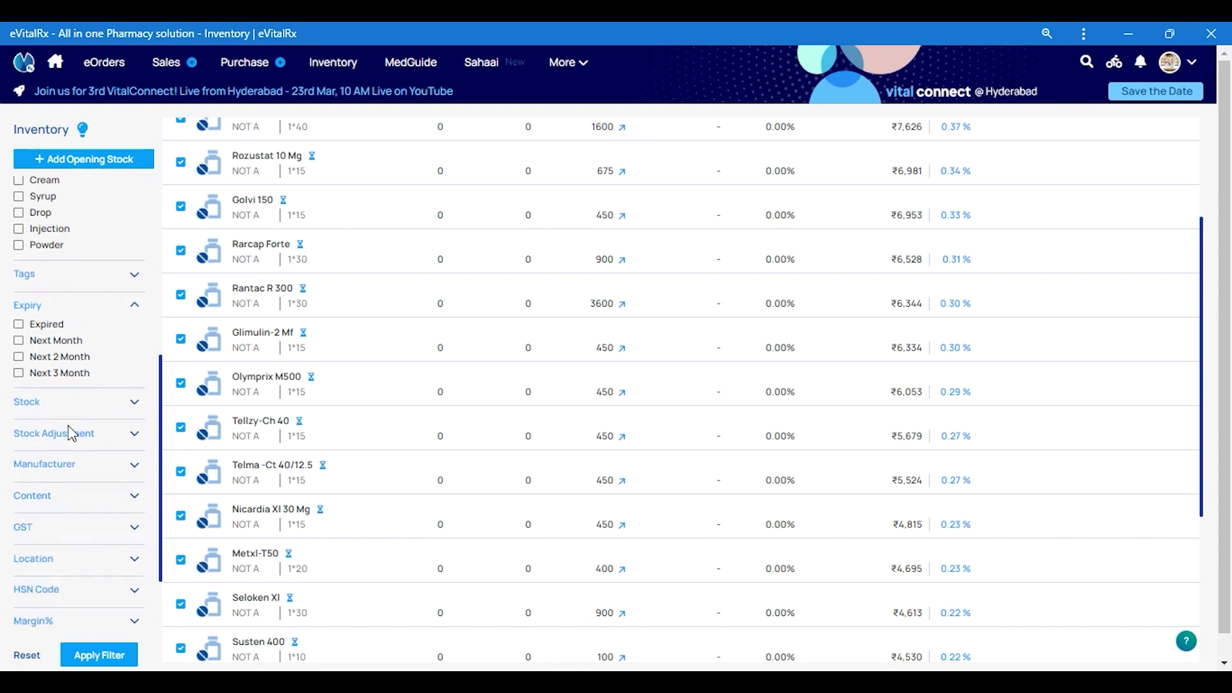
click(23, 377)
scroll(75, 308, up, 6)
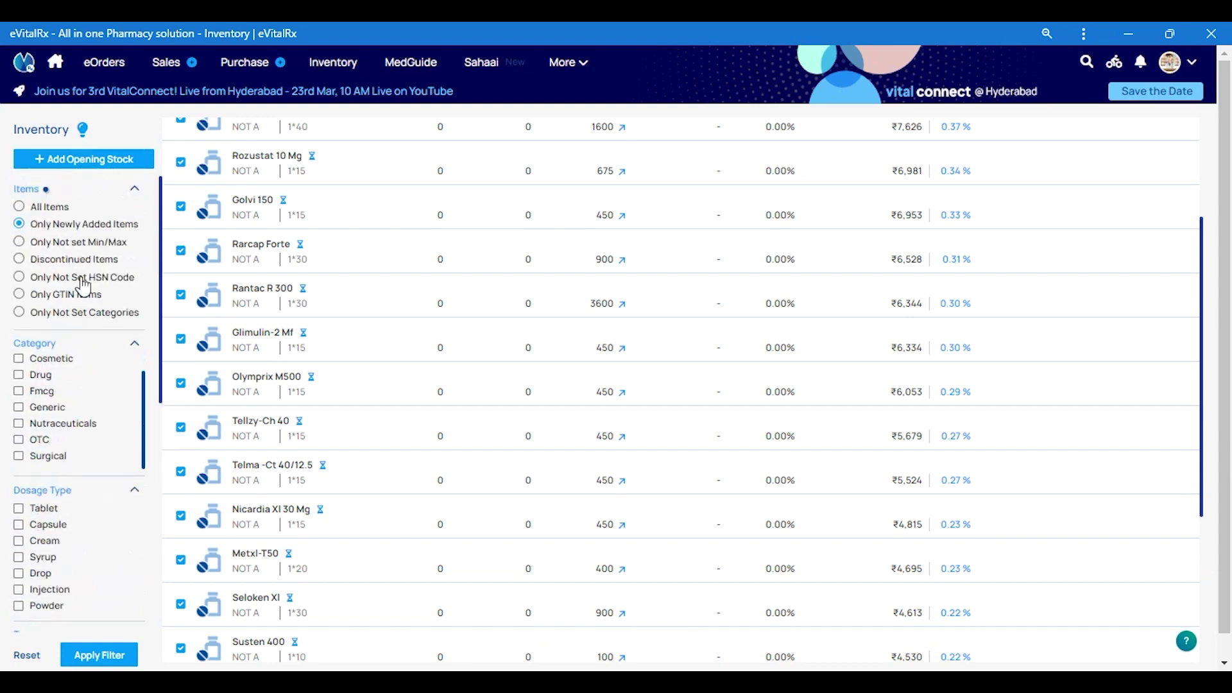
scroll(84, 333, down, 6)
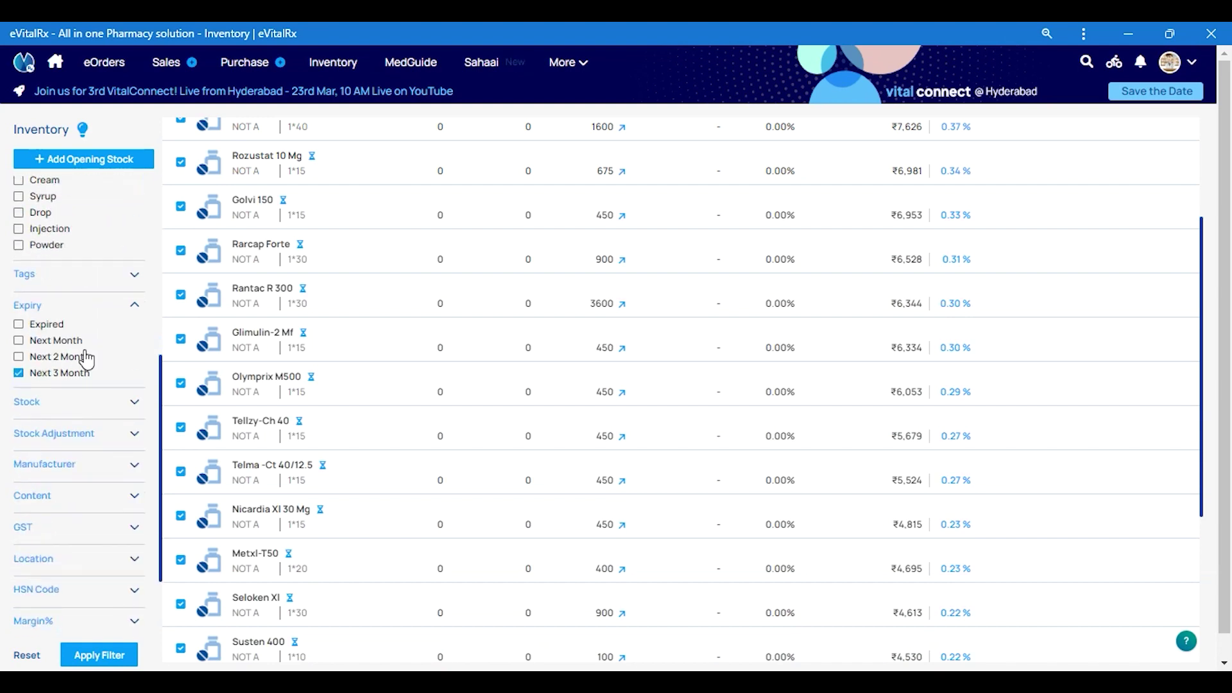
click(93, 648)
scroll(514, 392, up, 4)
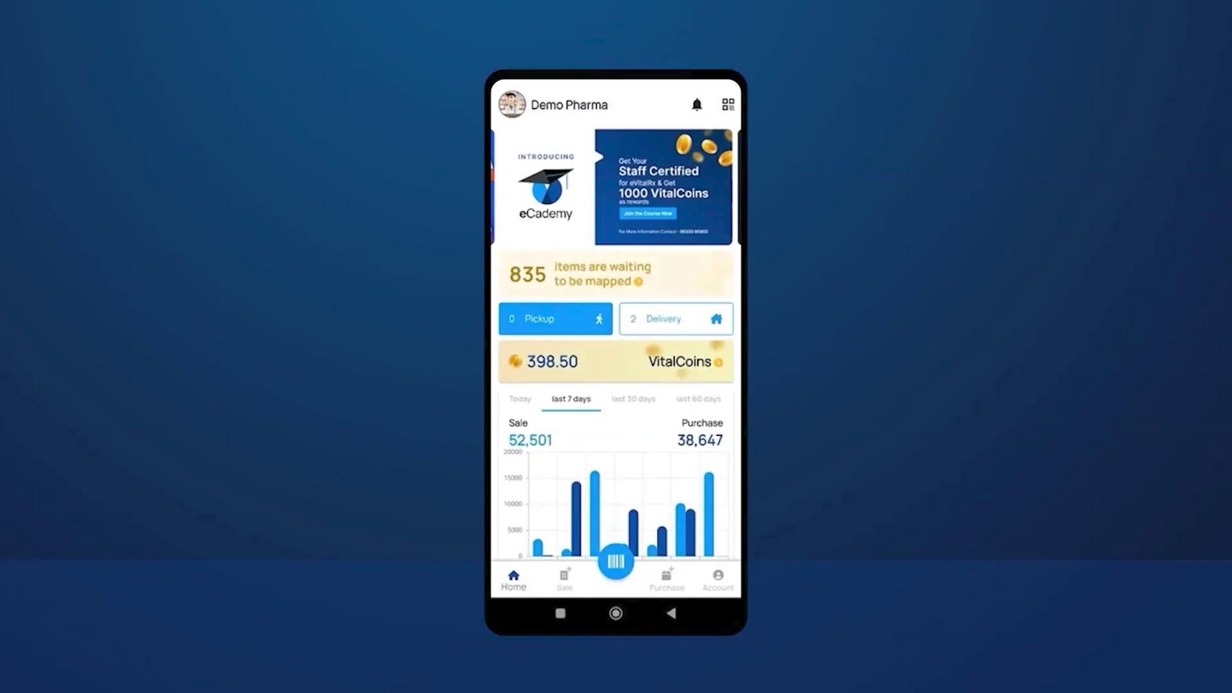
Step: Switch to the eVitalRx mobile app, open Opening Stock from the account page, search "Col" and choose Eno Cola Sachet
click(717, 578)
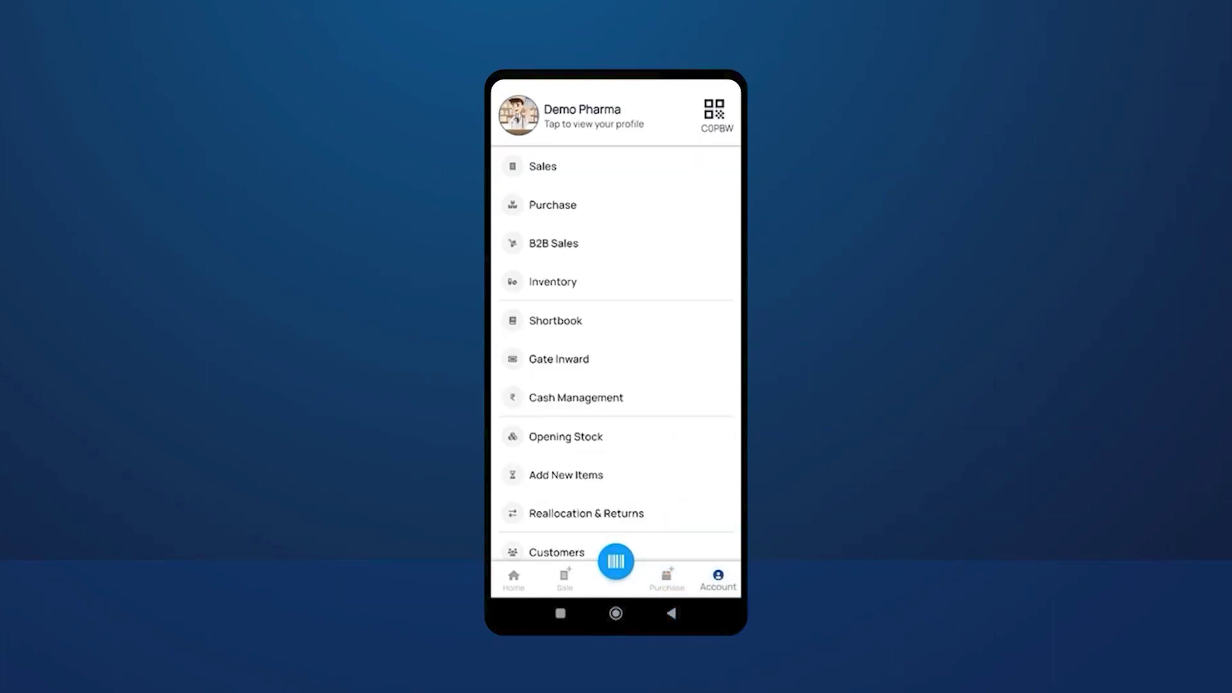
click(610, 435)
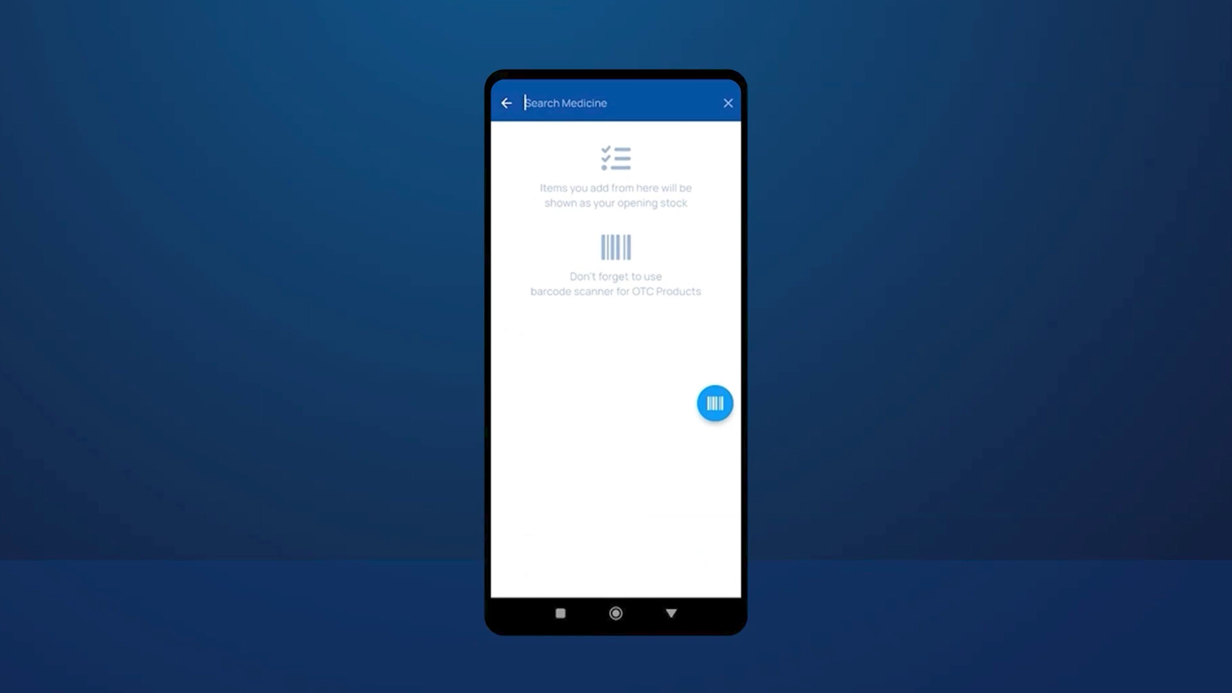
text(Col)
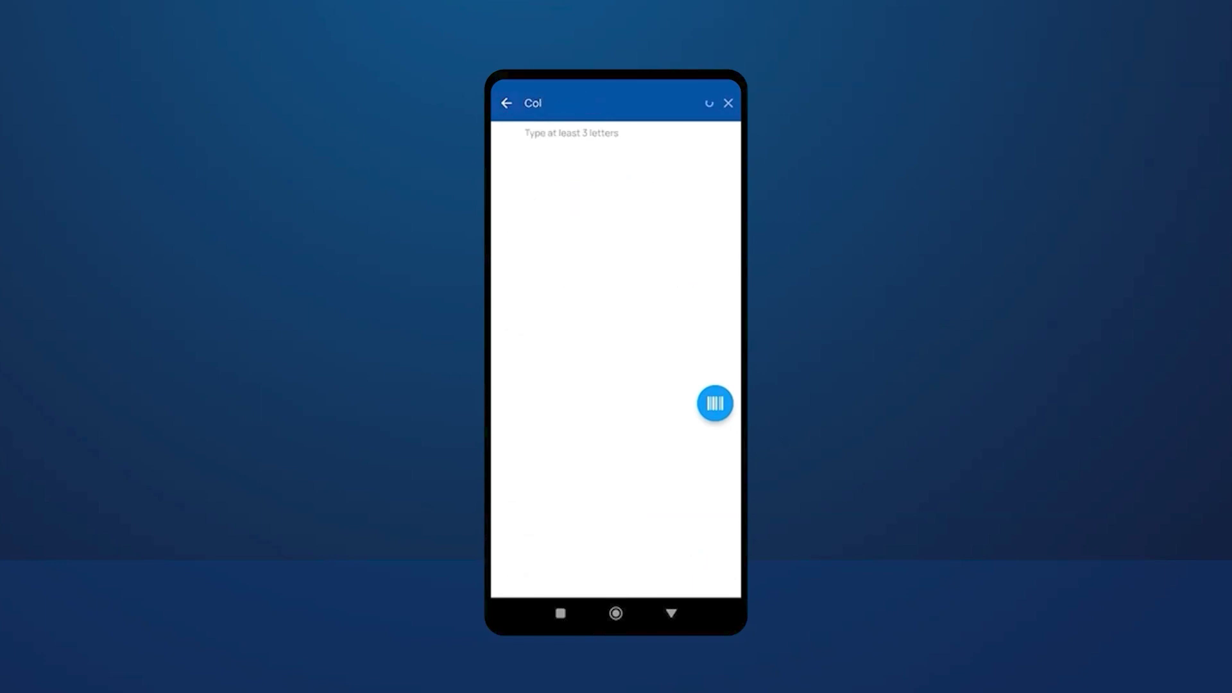
click(545, 160)
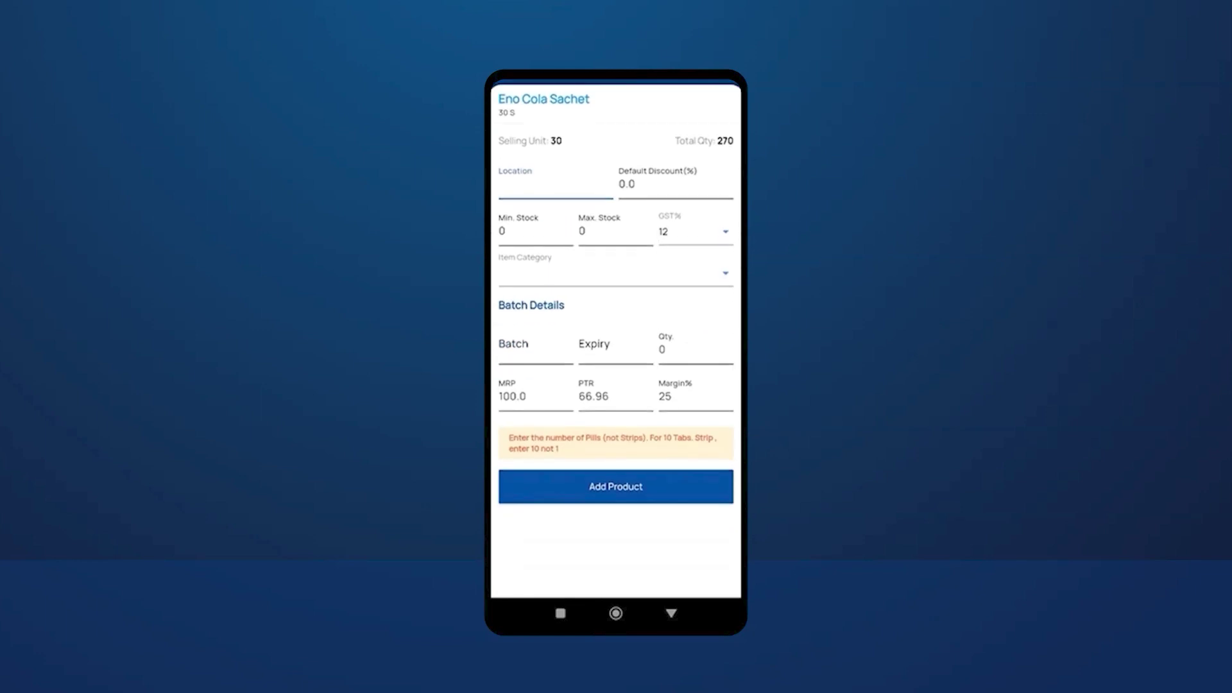
Step: Enter RACK as the location for Eno Cola Sachet and add the product to opening stock
text(EAKX)
key(BackSpace)
key(BackSpace)
text(RACK)
click(565, 443)
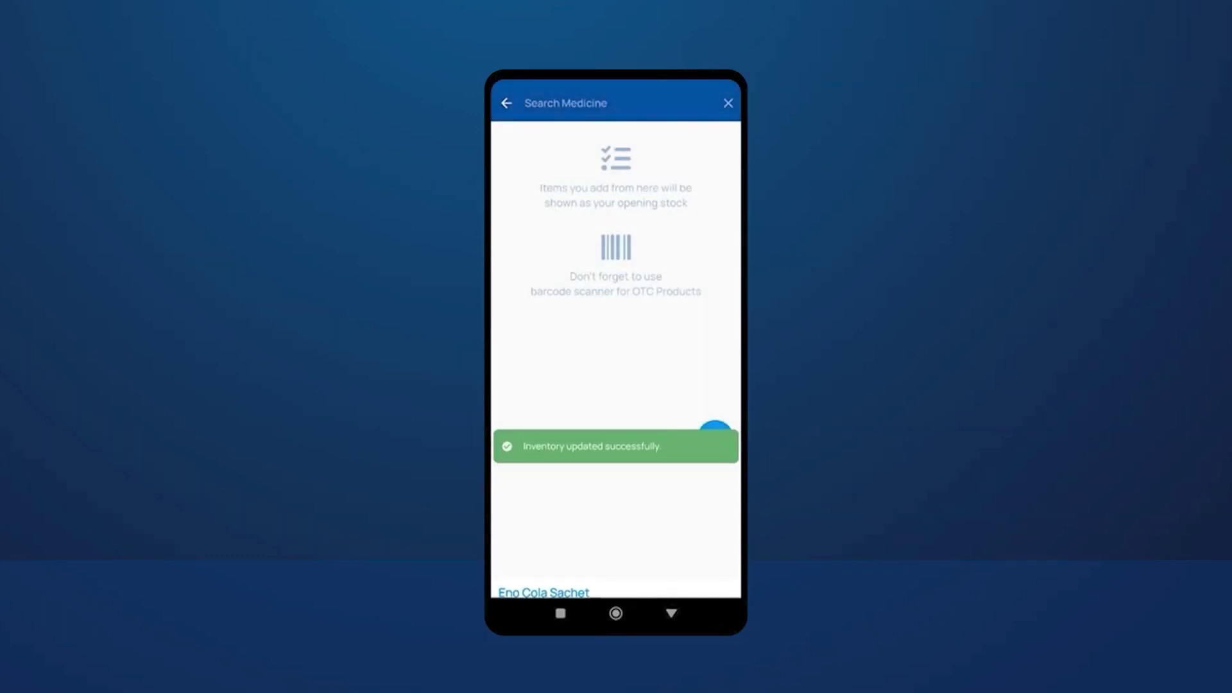